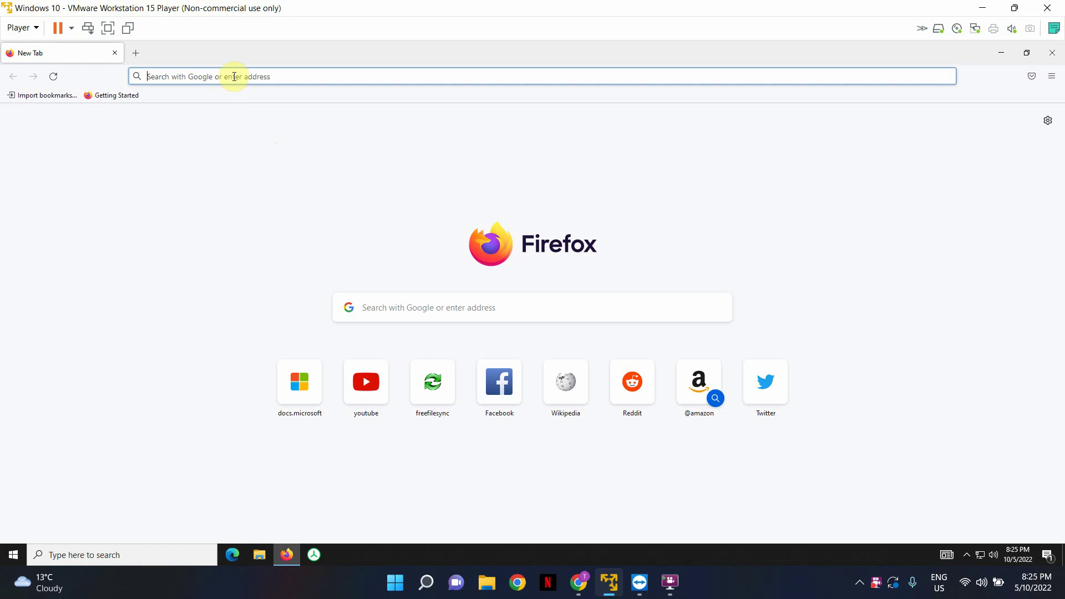
text(www)
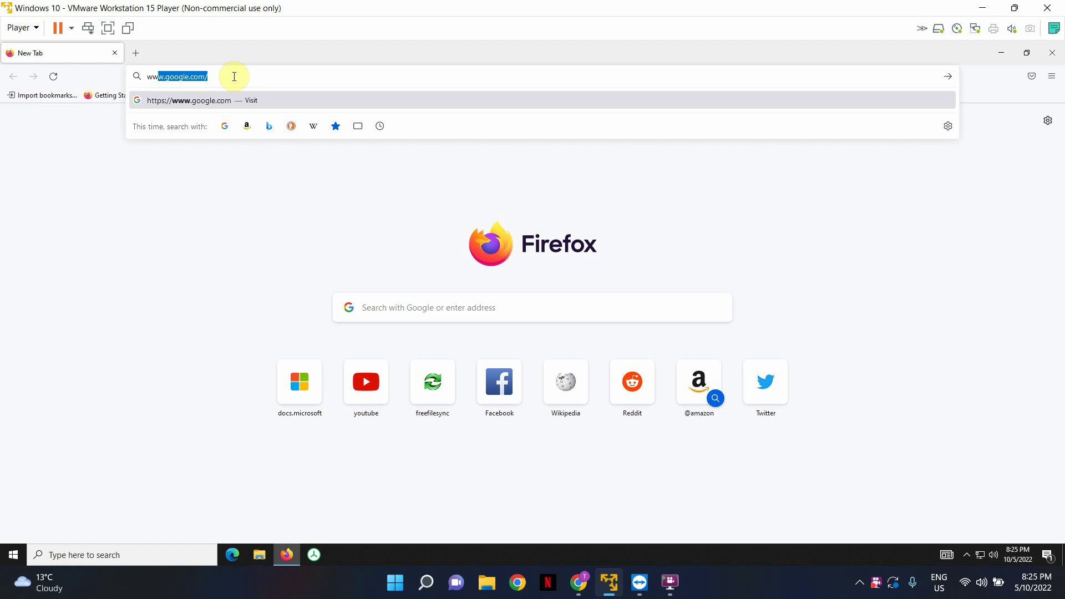
text(.teamviewer)
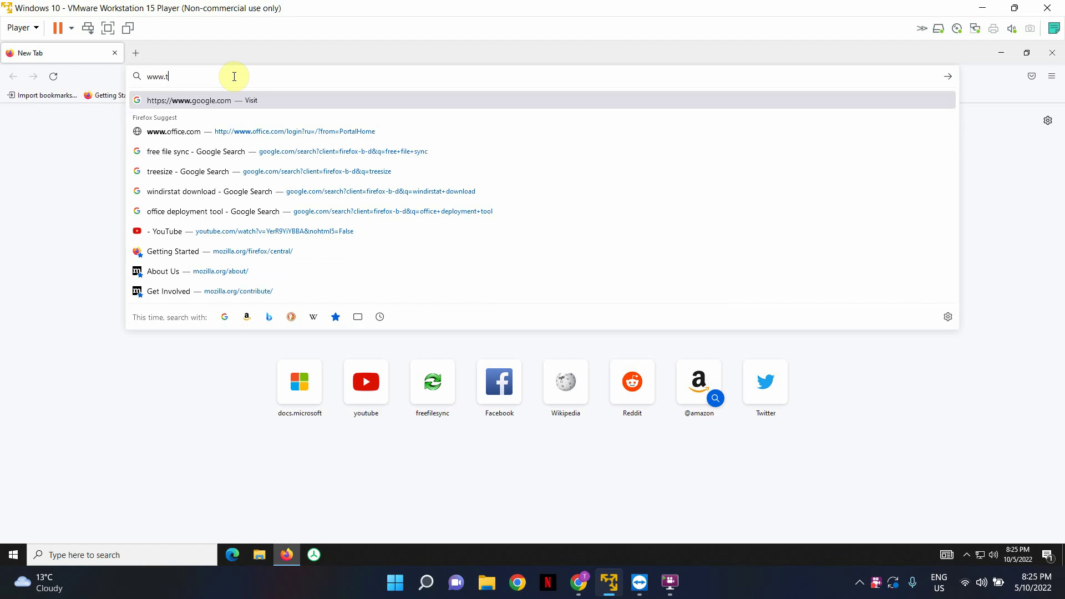
text(.com/en-us/teamviewer-automatic-download/)
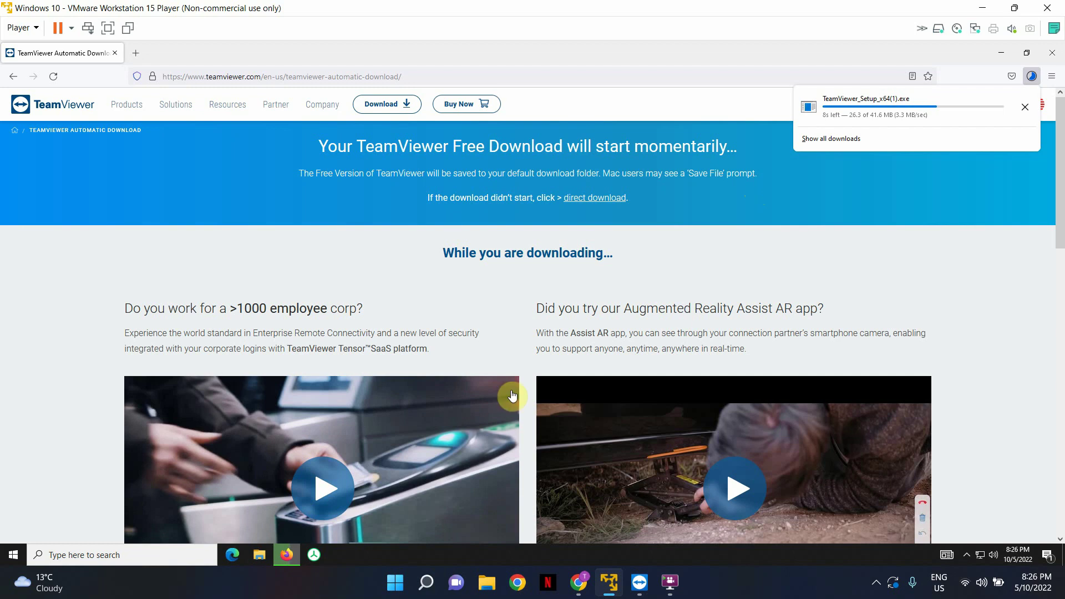
Step: Show the Downloads folder in File Explorer to find the TeamViewer_Setup_x64(1) installer
click(265, 552)
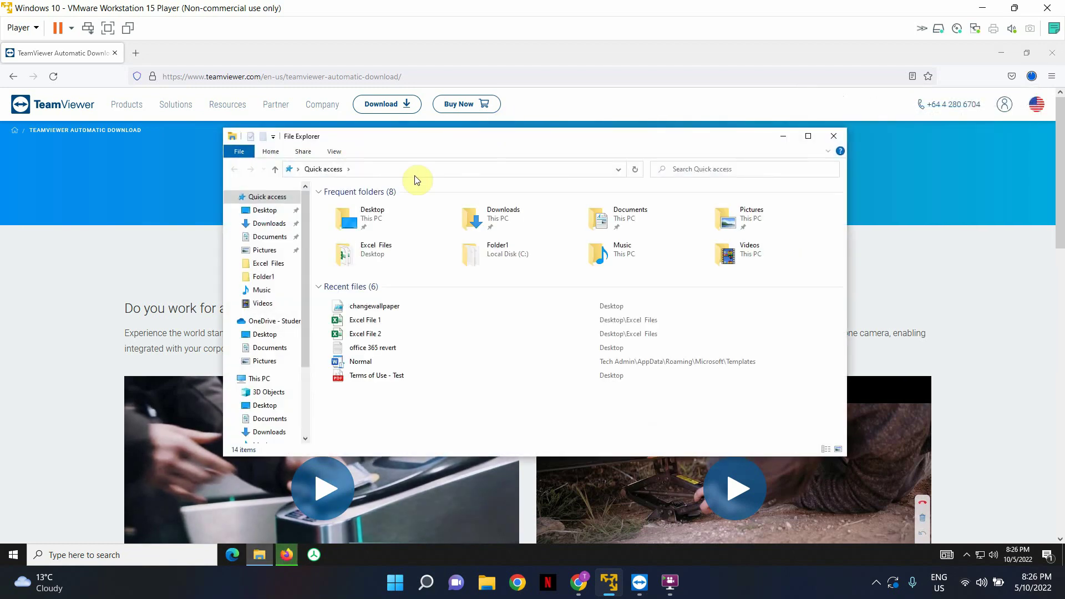
click(279, 225)
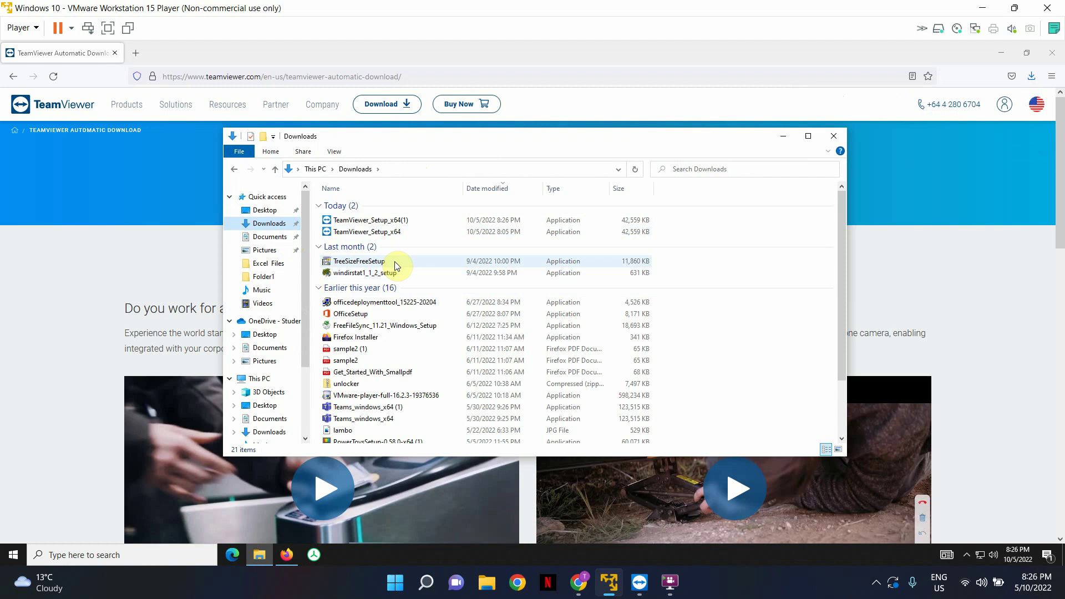
Step: Run TeamViewer_Setup_x64 and continue with the Default installation
double_click(411, 235)
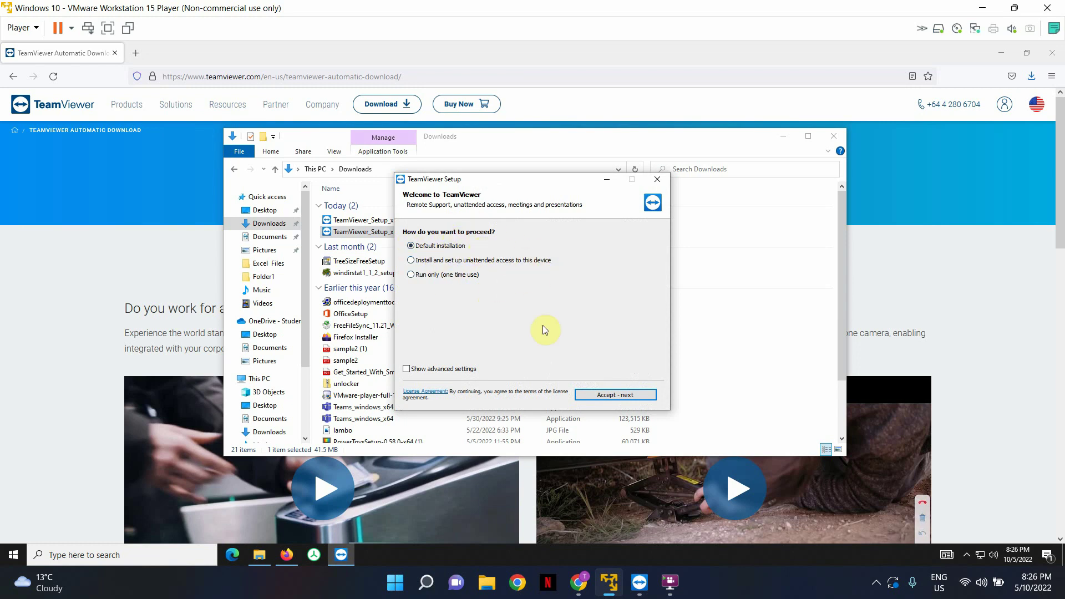
click(601, 395)
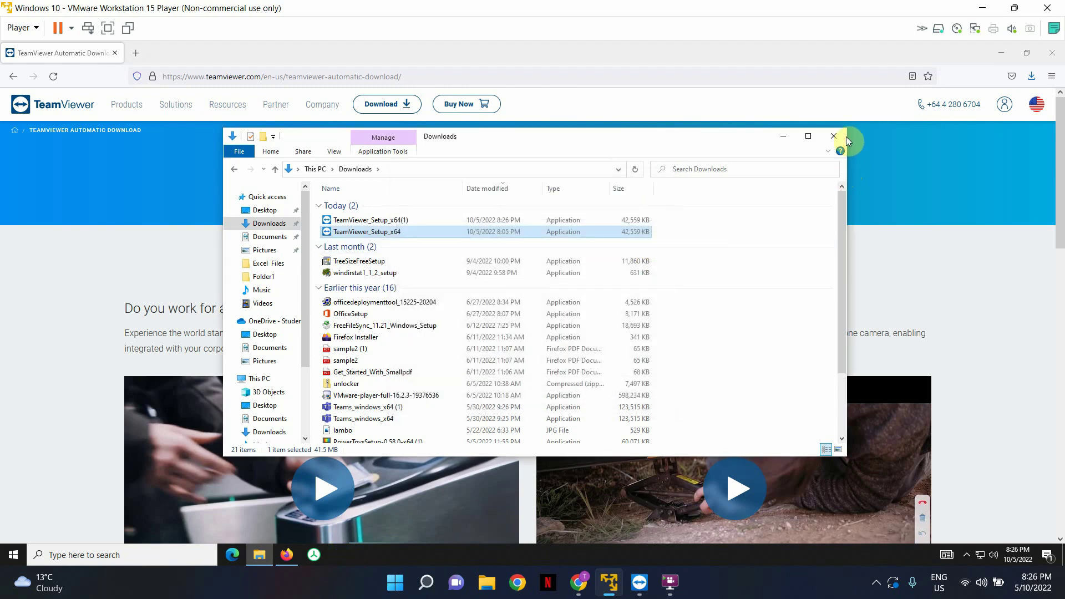
Step: Close File Explorer and Firefox, then accept the EULA and DPA and continue
click(842, 137)
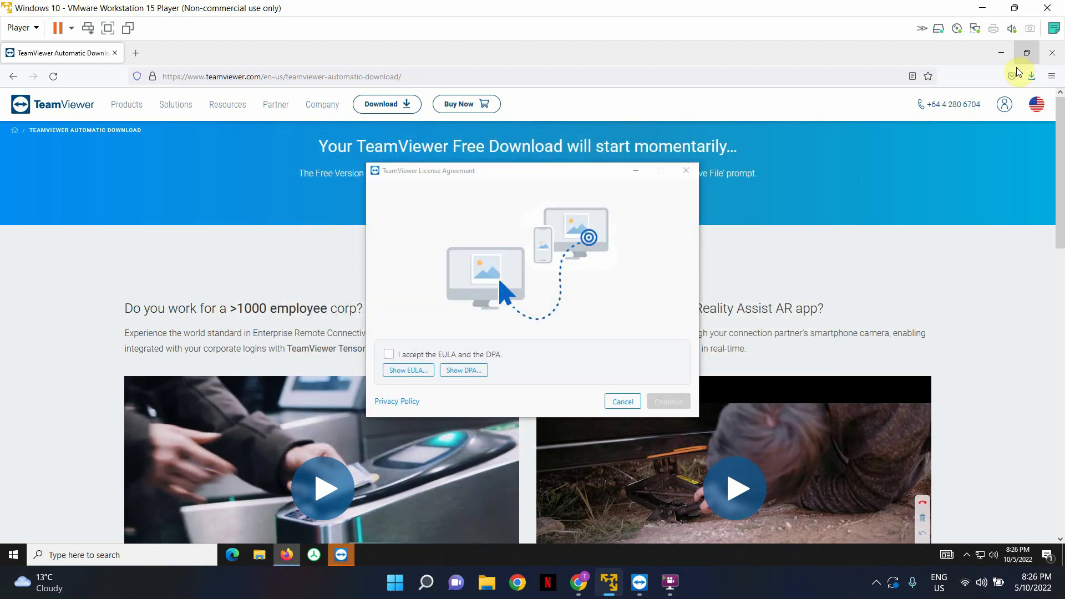
click(1053, 53)
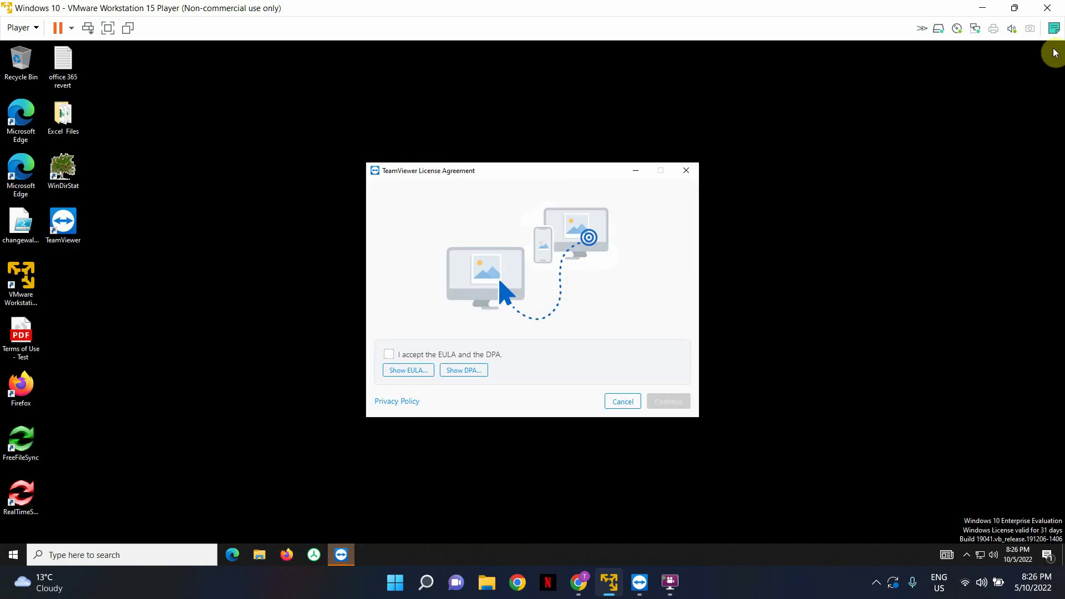
click(389, 356)
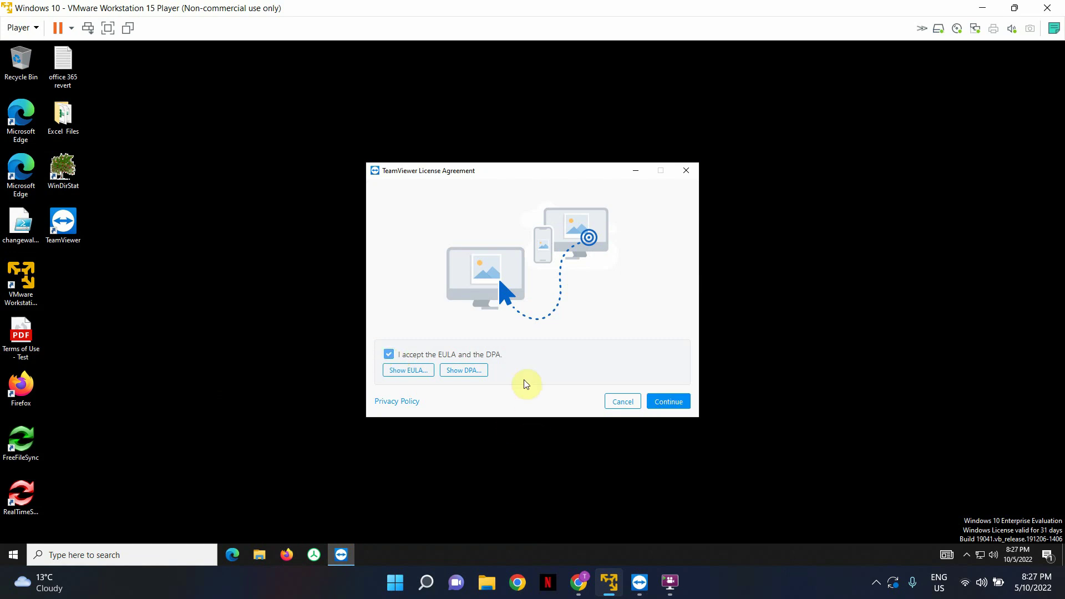
click(657, 402)
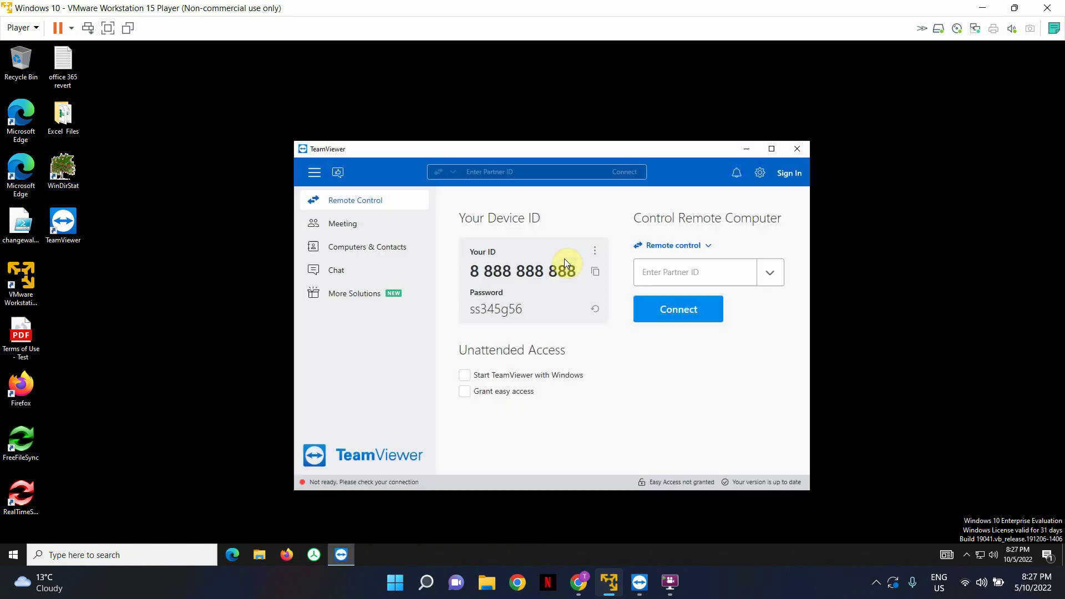
Step: Maximize the TeamViewer main window
click(772, 148)
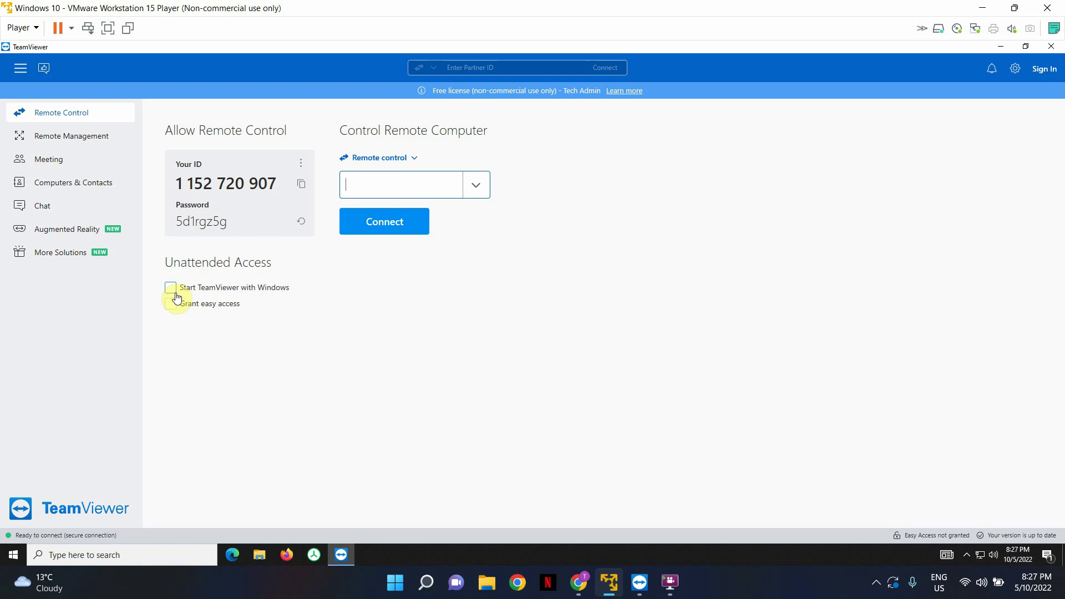
Step: Enable 'Start TeamViewer with Windows' and dismiss the Grant Easy Access dialog unfilled
click(171, 288)
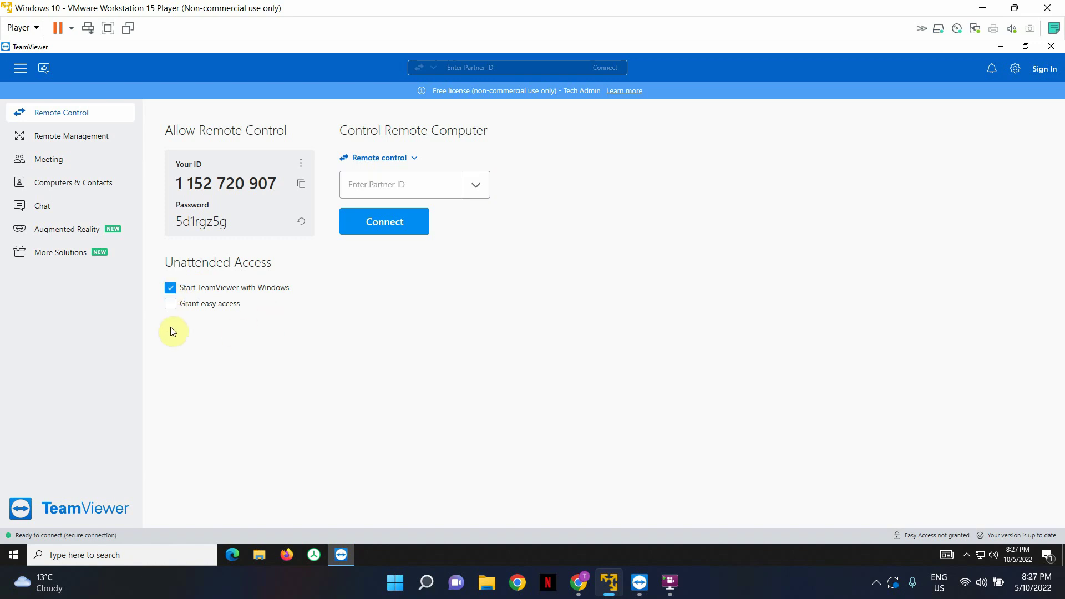
click(170, 306)
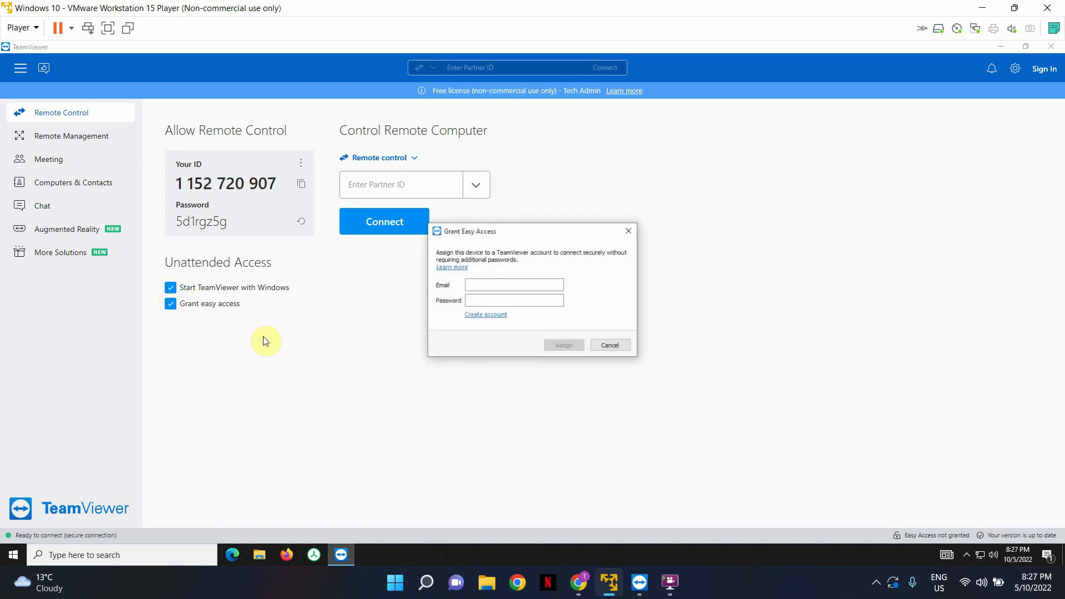
click(522, 287)
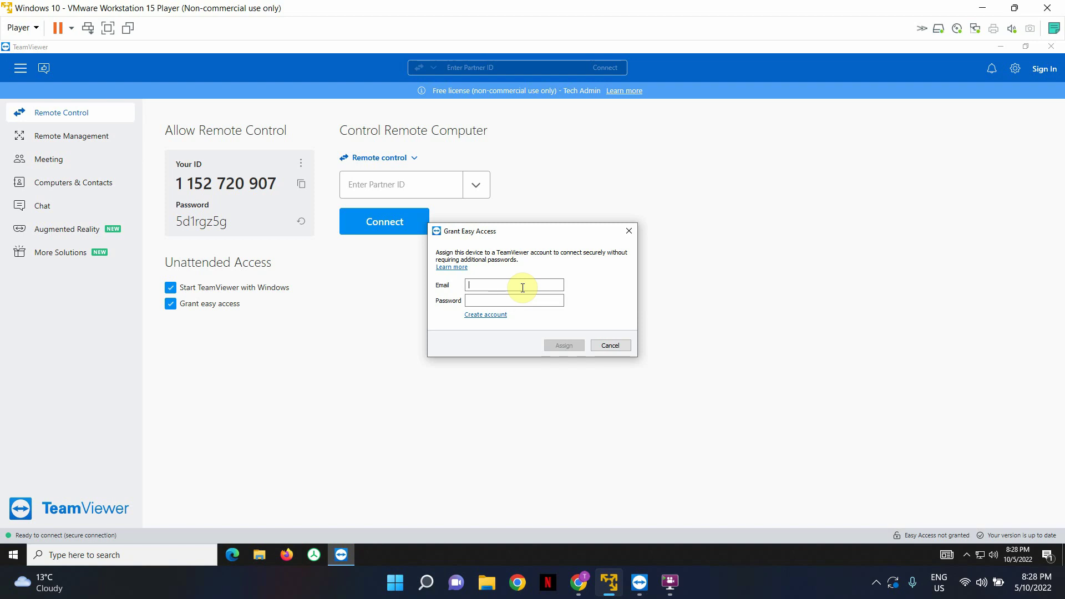
click(631, 232)
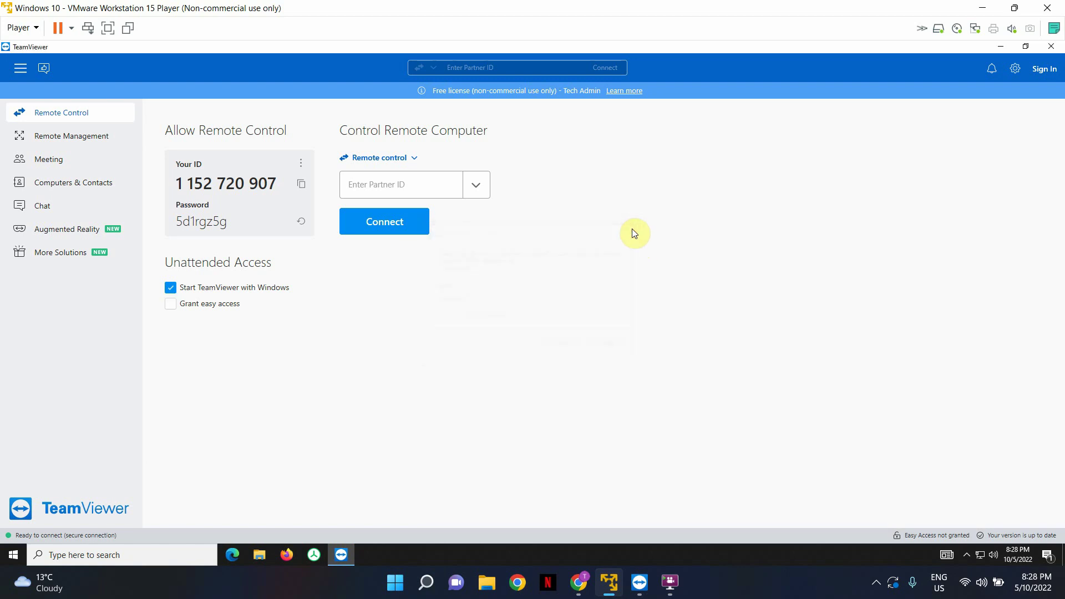
Step: Open the account sign-in page and close the Create TeamViewer account form without signing up
click(1053, 74)
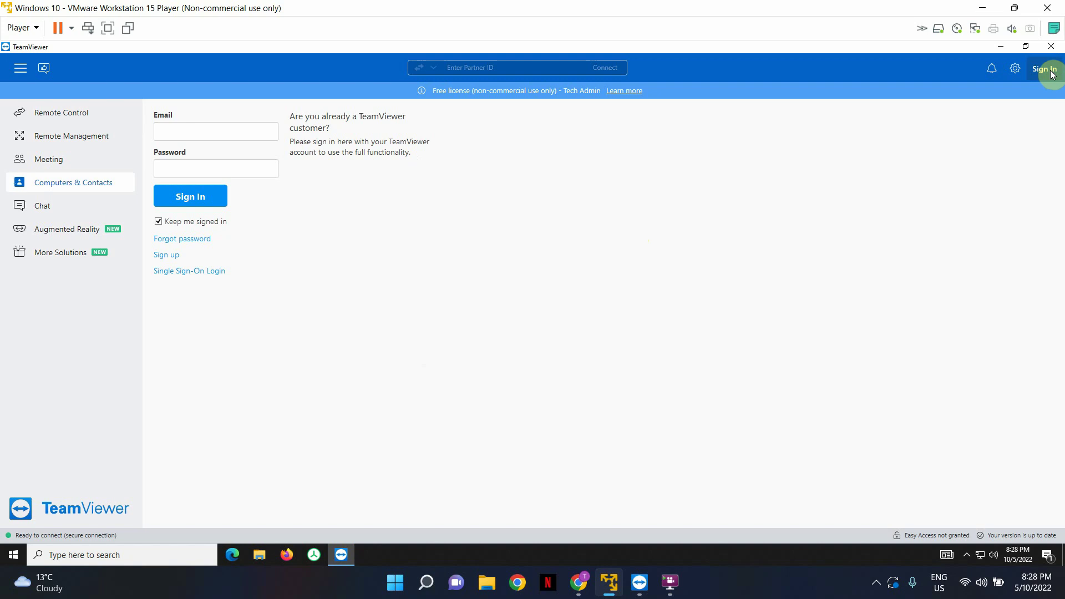
click(168, 255)
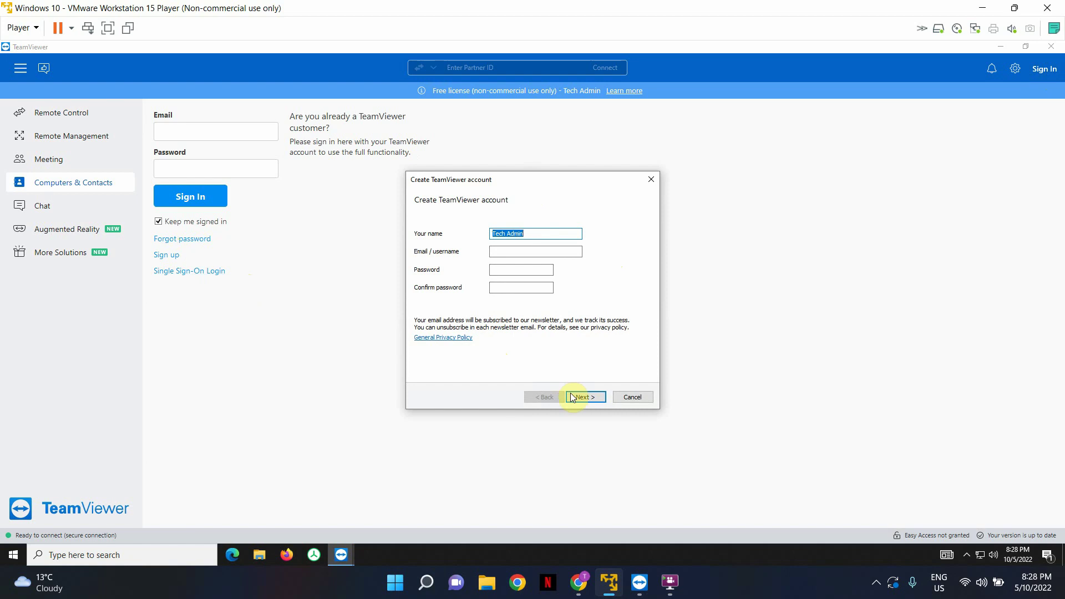
click(650, 179)
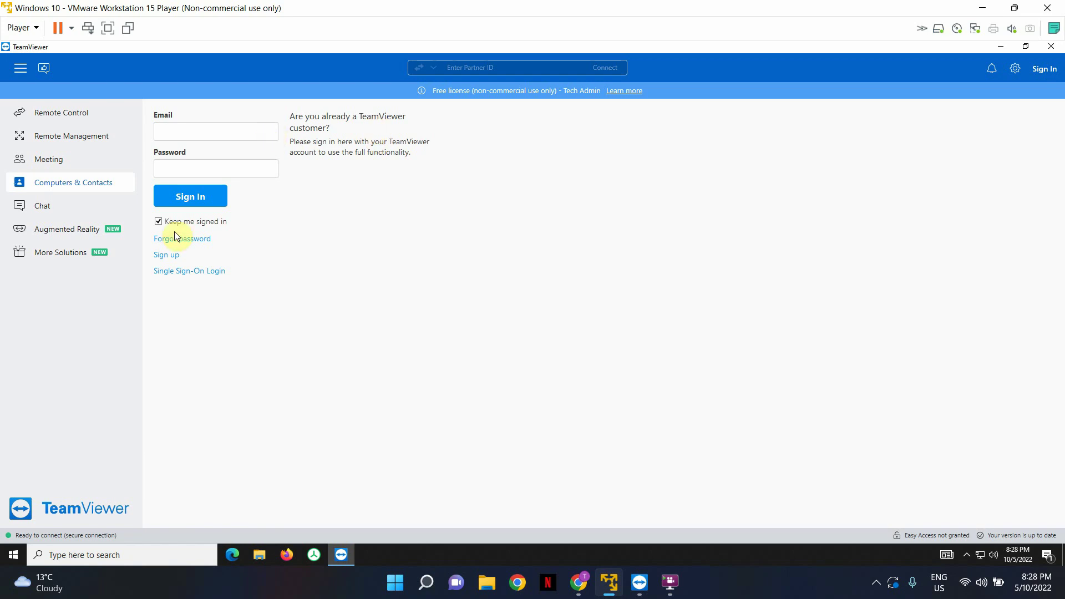
Step: From Remote Control, tick Grant easy access and enter the account e-mail and password
click(88, 115)
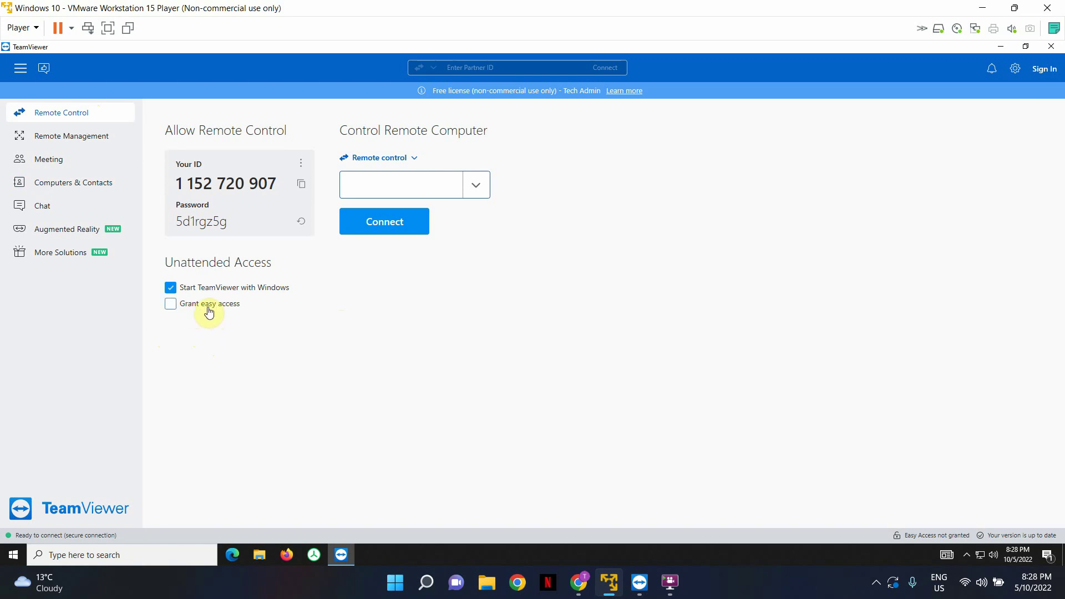
click(172, 307)
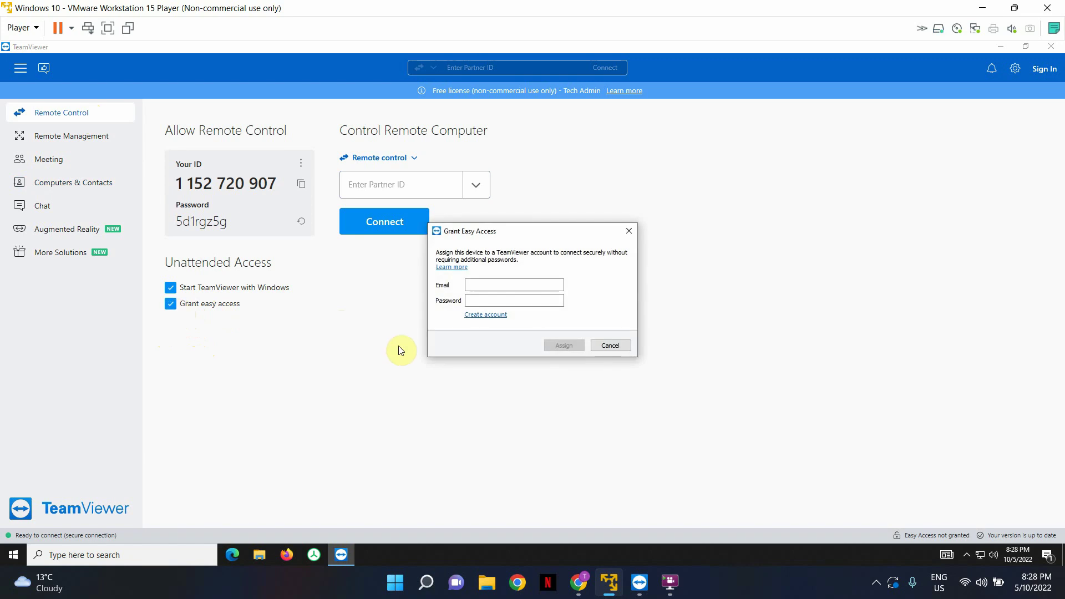
click(494, 285)
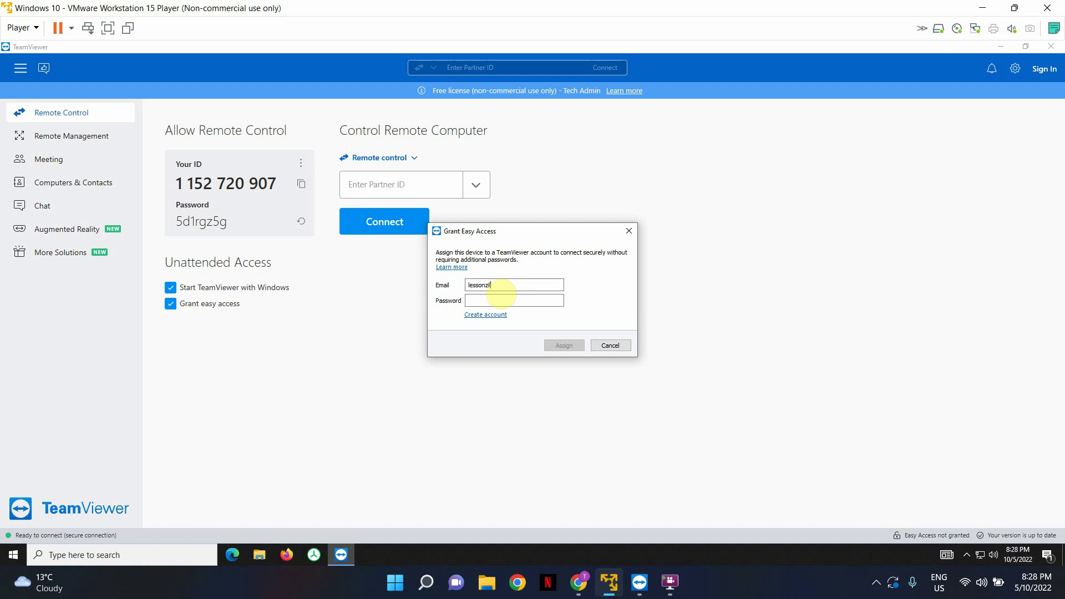
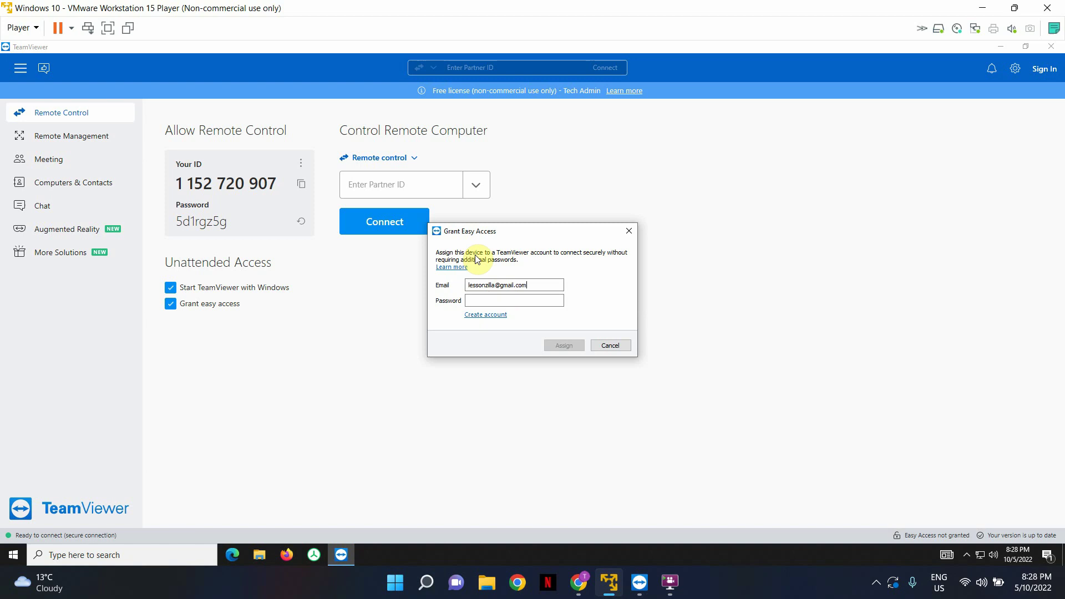
click(475, 300)
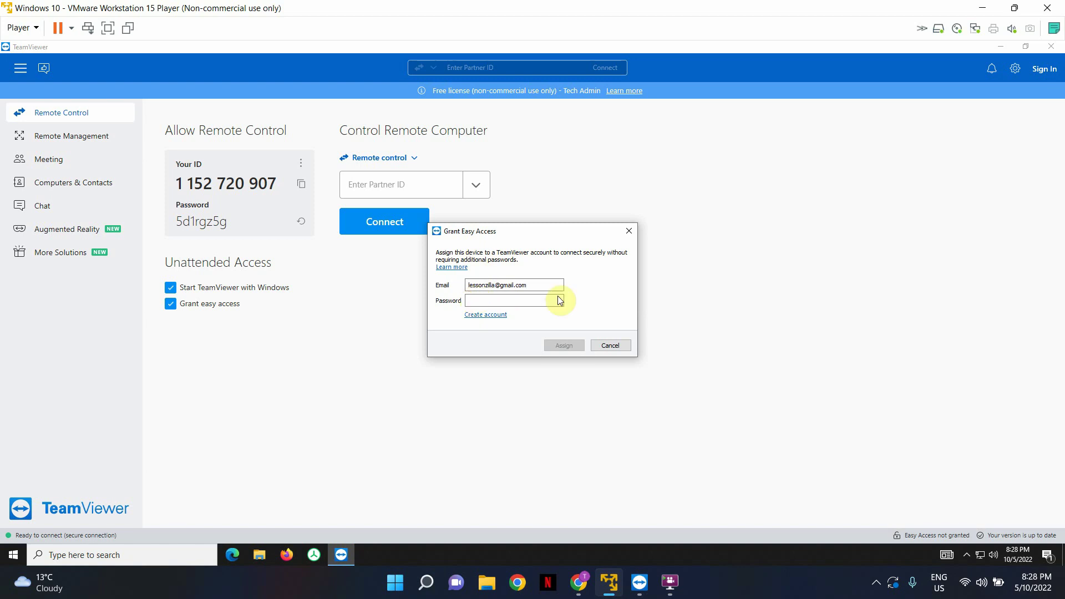
text(••••••)
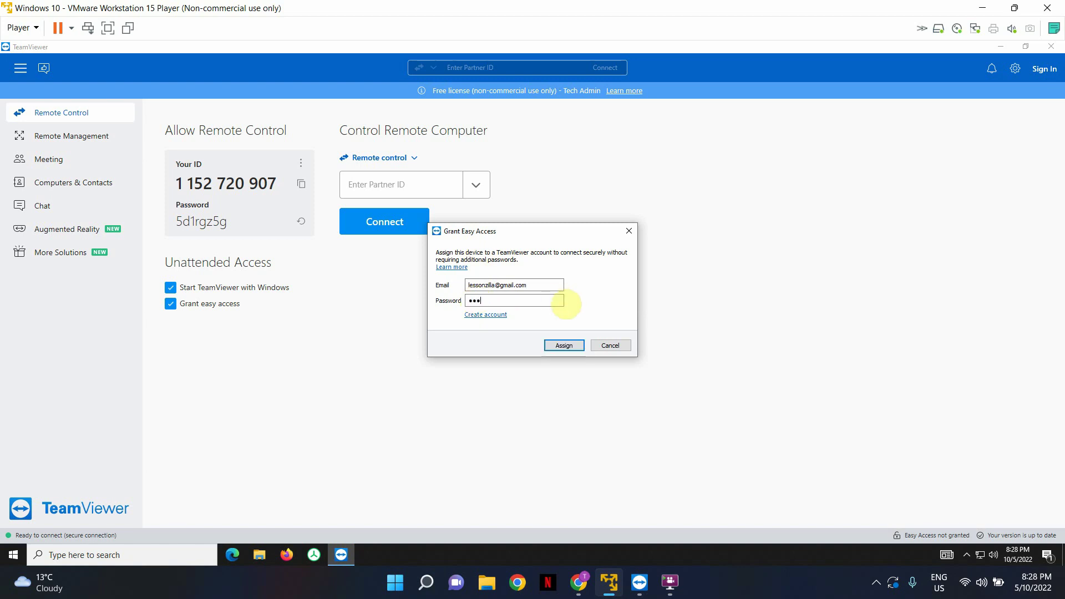
text(••••••••)
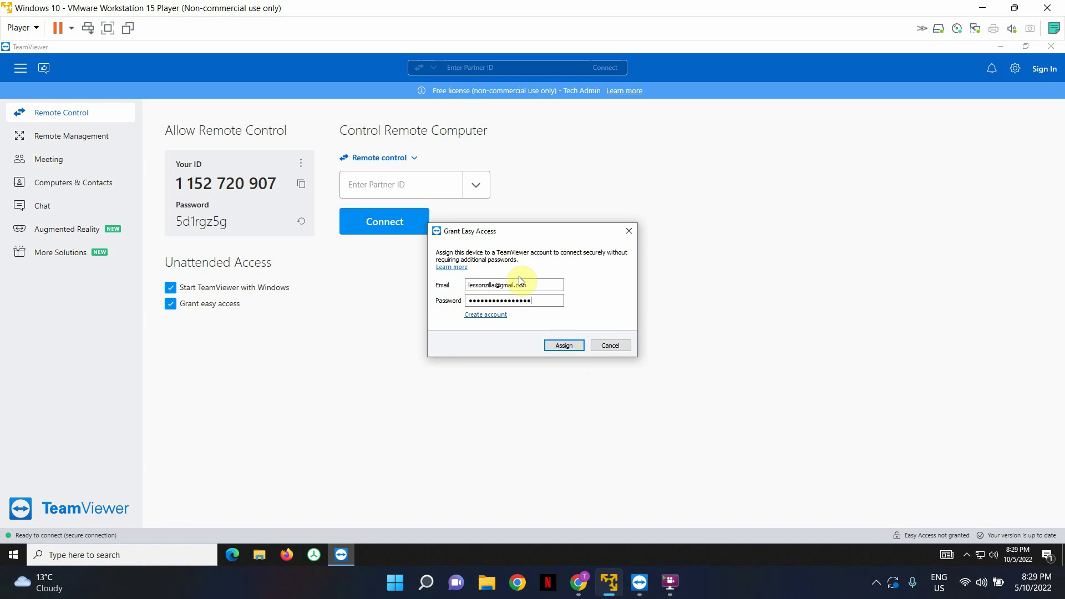
Step: Assign LAPTOP-95V5P7AB to the TeamViewer account so easy access is granted
click(558, 347)
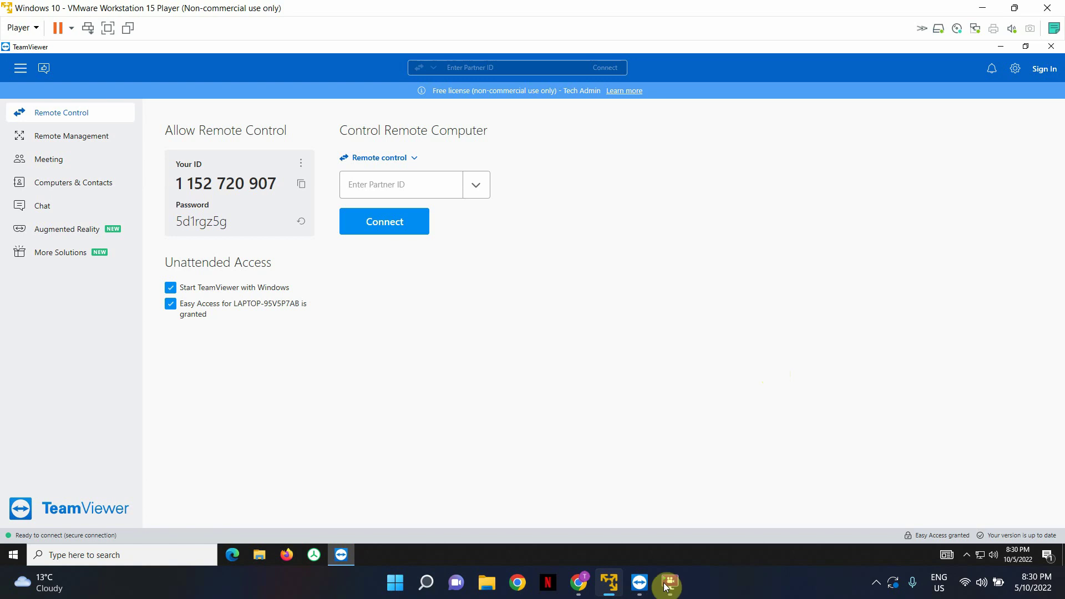
Step: On the local TeamViewer, select DESKTOP-AT3BK48 under My Computers in Computers & Contacts
click(641, 593)
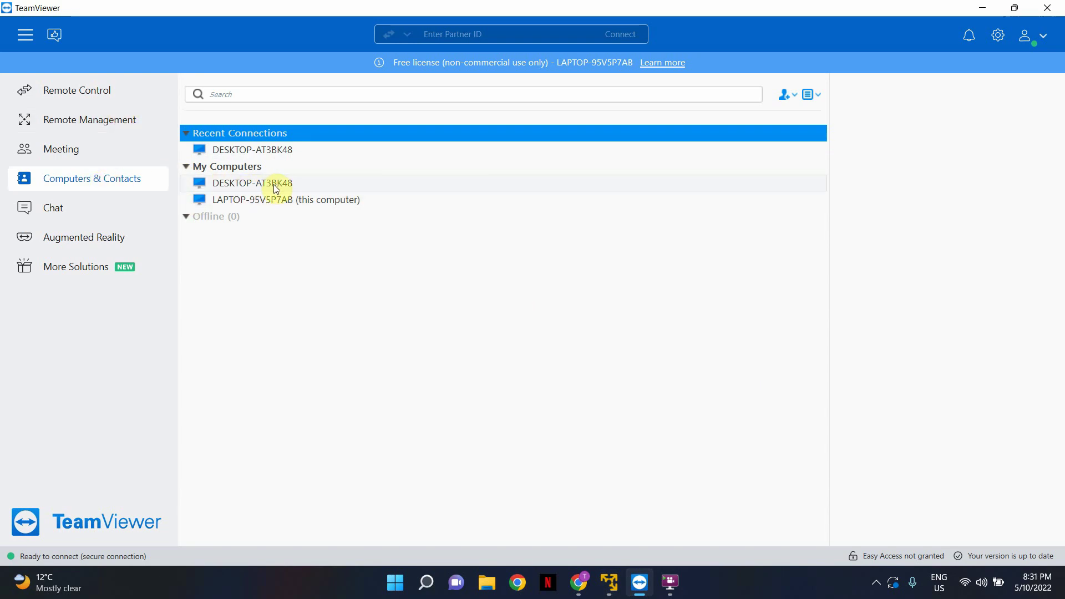
click(247, 188)
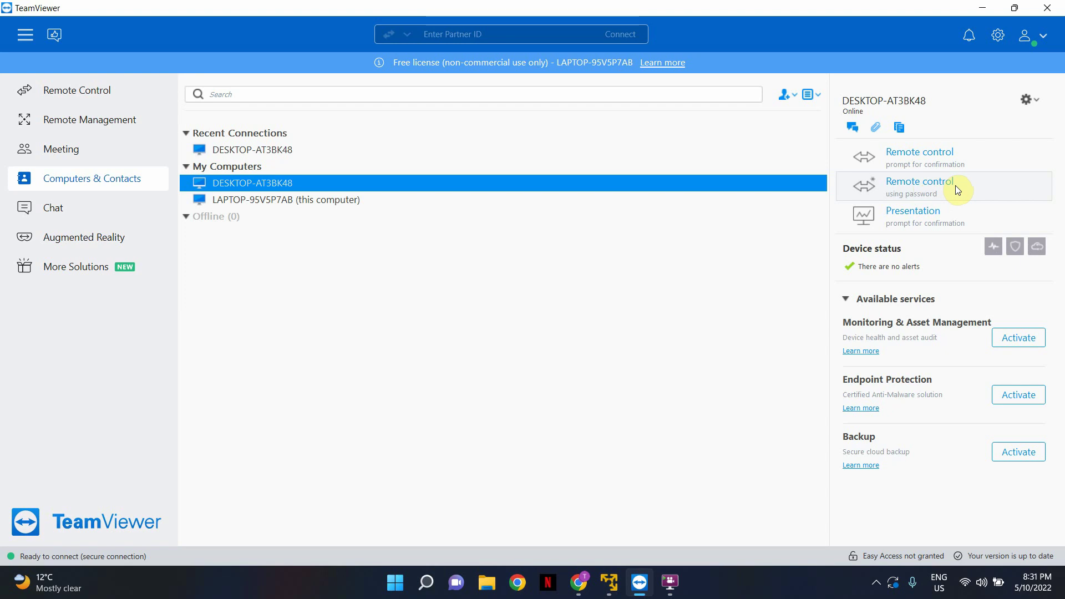
Step: Start a password-based remote control session to DESKTOP-AT3BK48 from its details panel
click(956, 186)
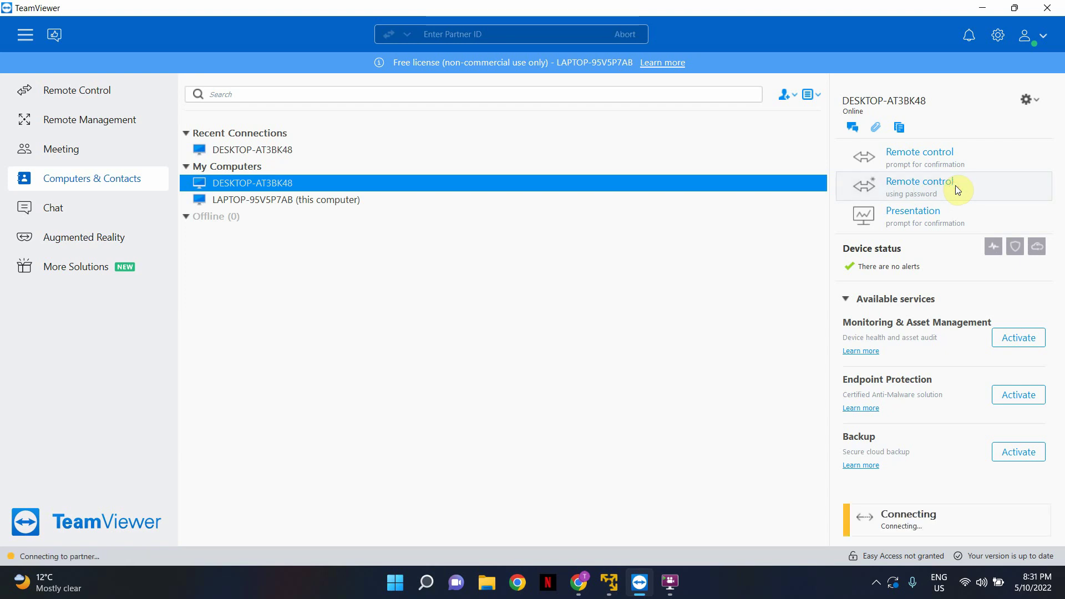